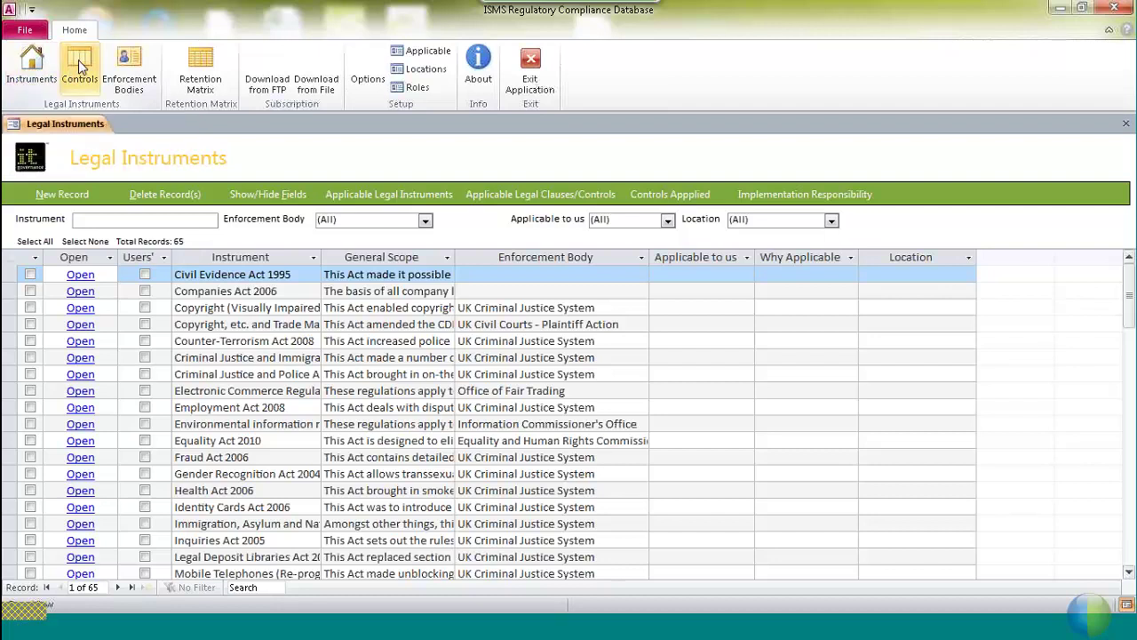
Open the Controls list showing all 135 controls sorted by title
{"action": "left_click", "coordinate": [78, 61]}
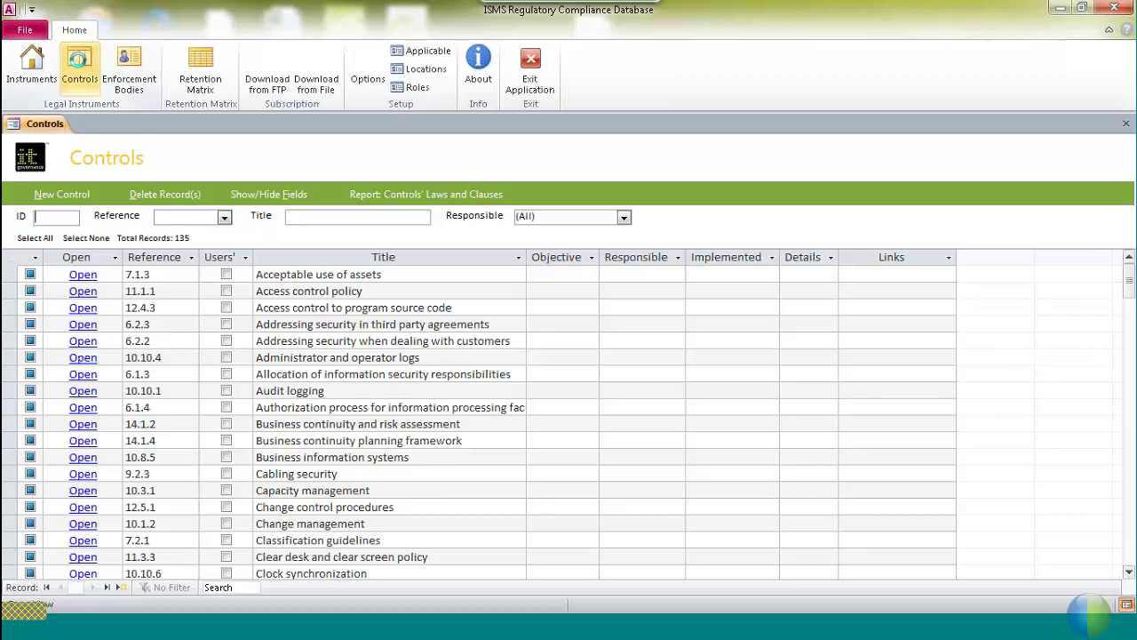
Open the Enforcement Bodies list, then view and close the Investigatory Powers Tribunal's details
{"action": "left_click", "coordinate": [128, 65]}
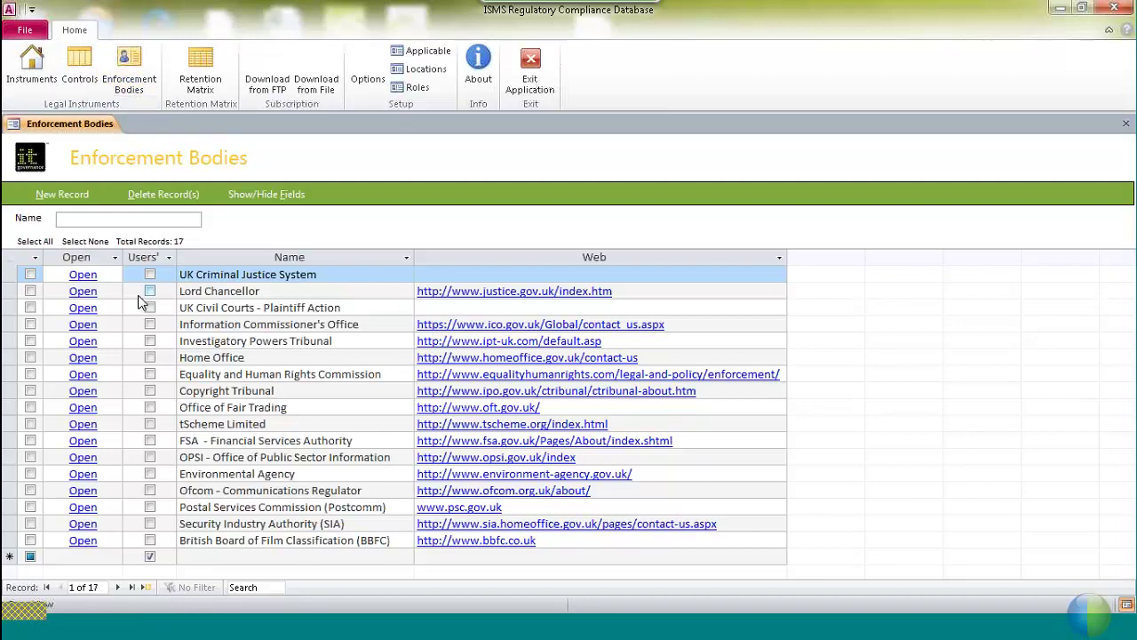
{"action": "left_click", "coordinate": [78, 343]}
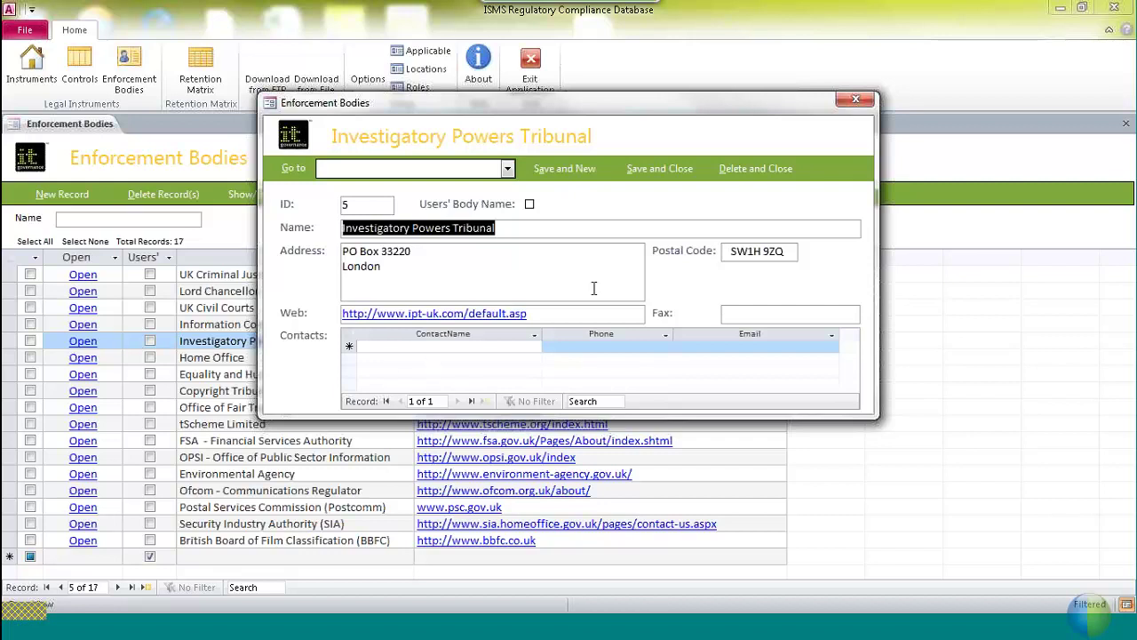
{"action": "left_click", "coordinate": [854, 100]}
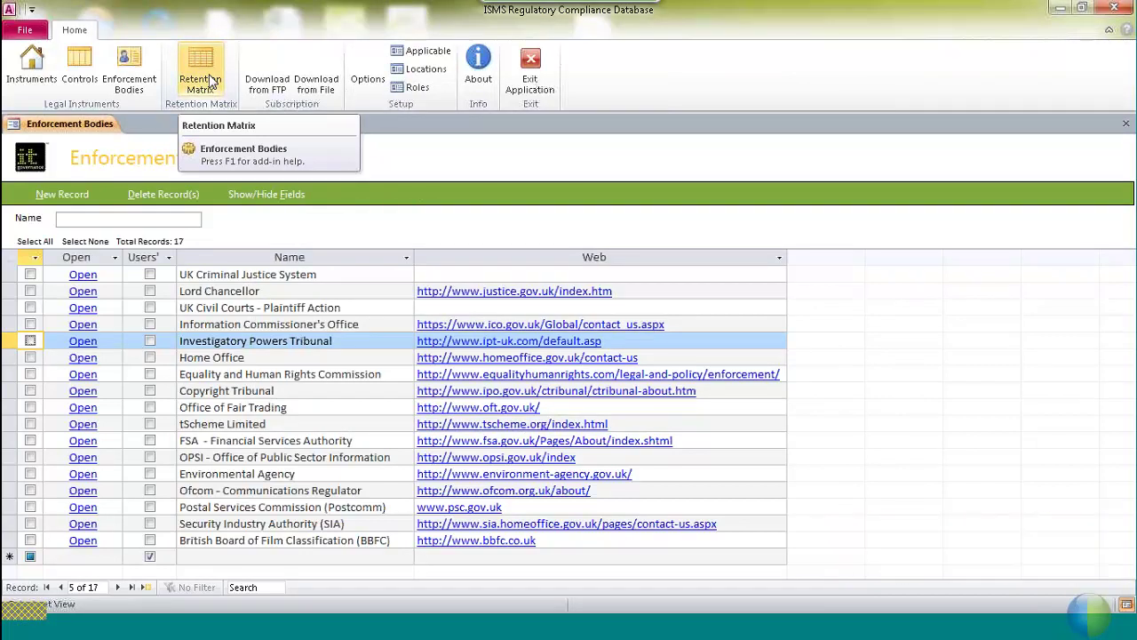
Scroll through the Retention Matrix's retention periods, then return to the Legal Instruments list
{"action": "left_click", "coordinate": [210, 82]}
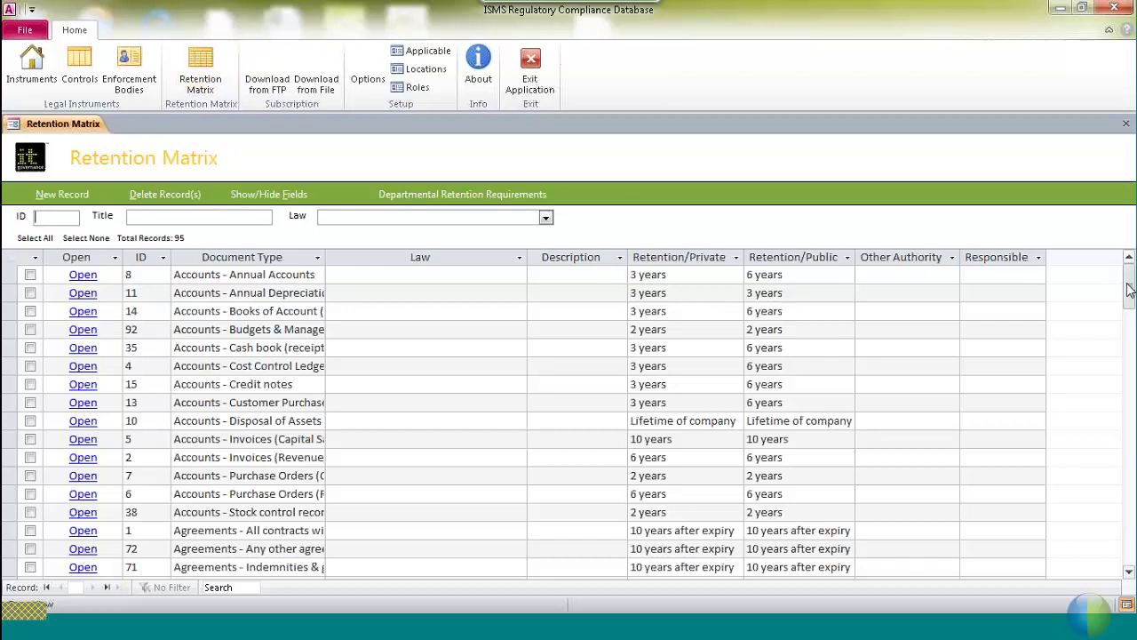
{"action": "left_click_drag", "start_coordinate": [1129, 289], "coordinate": [1121, 315]}
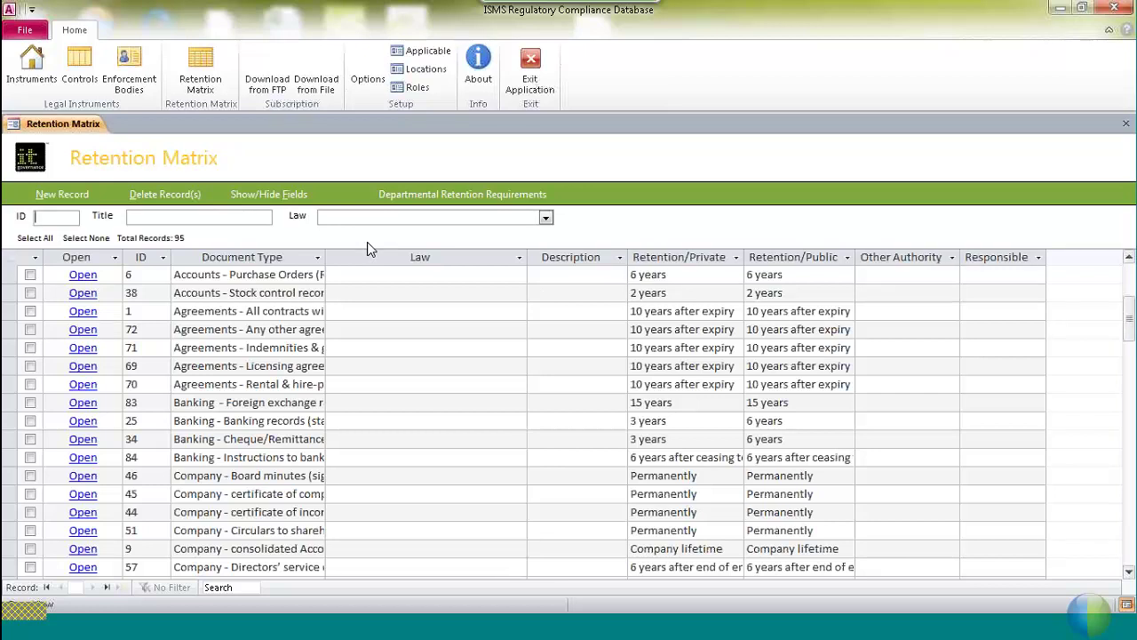
{"action": "left_click", "coordinate": [35, 85]}
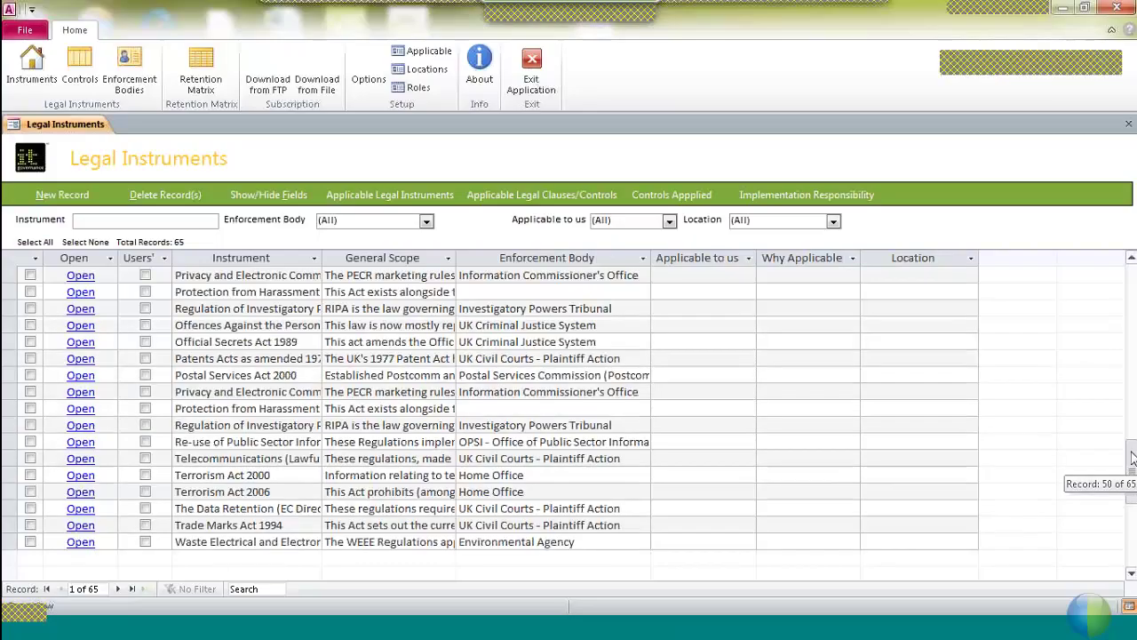
Scroll to the Copyright rows and open the Copyright, Designs & Patent Act 1988 record
{"action": "left_click_drag", "start_coordinate": [1133, 458], "coordinate": [1133, 410]}
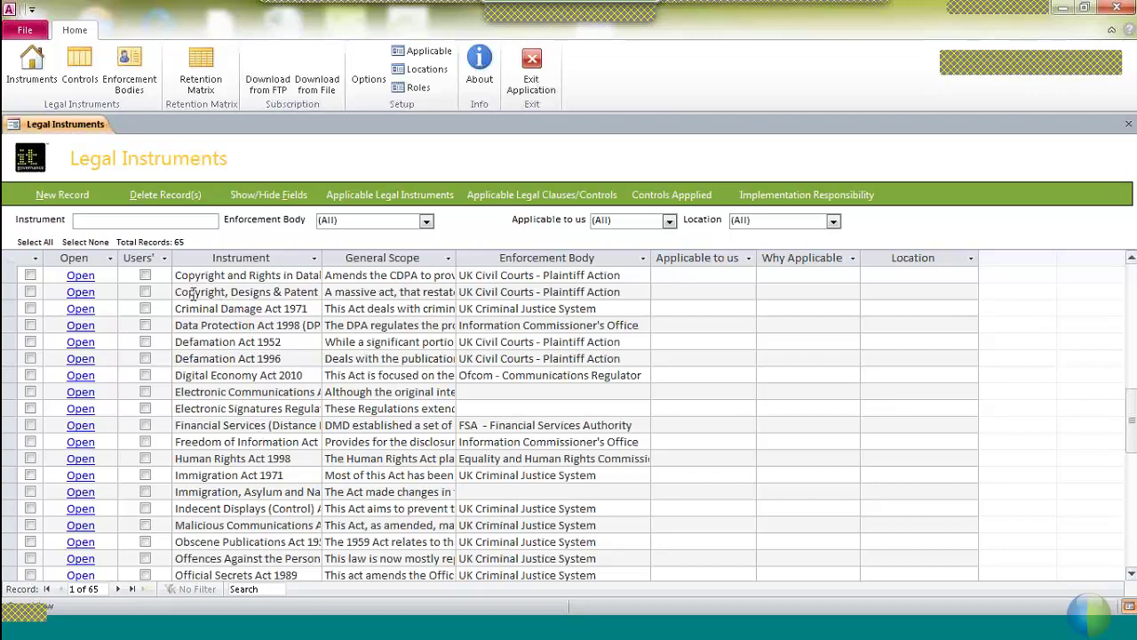
{"action": "left_click", "coordinate": [85, 294]}
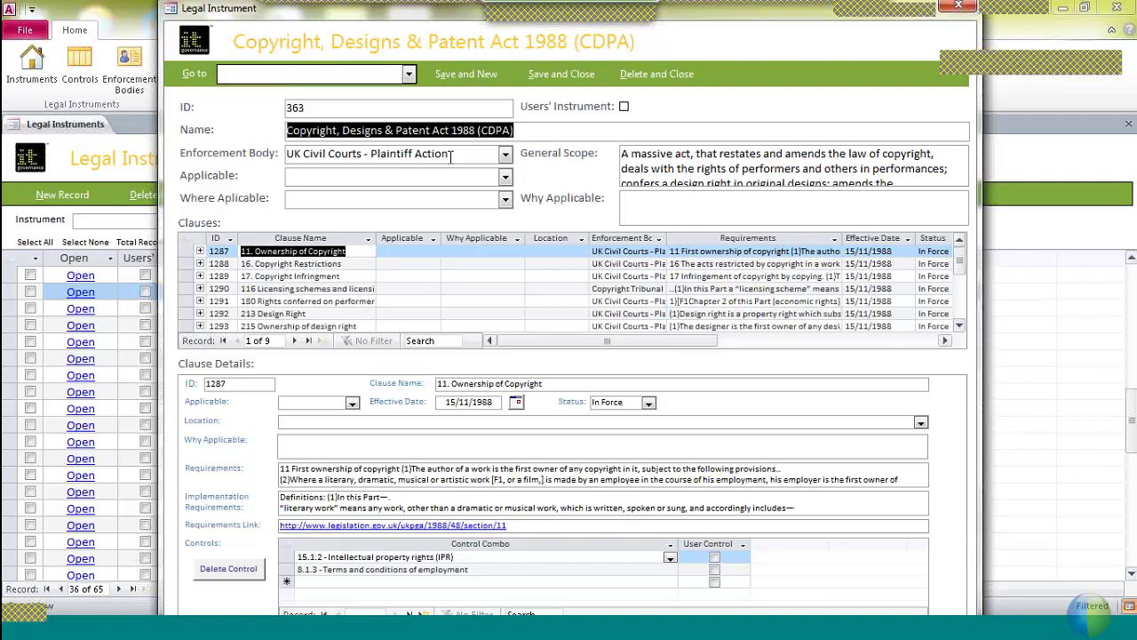
{"action": "left_click", "coordinate": [690, 163]}
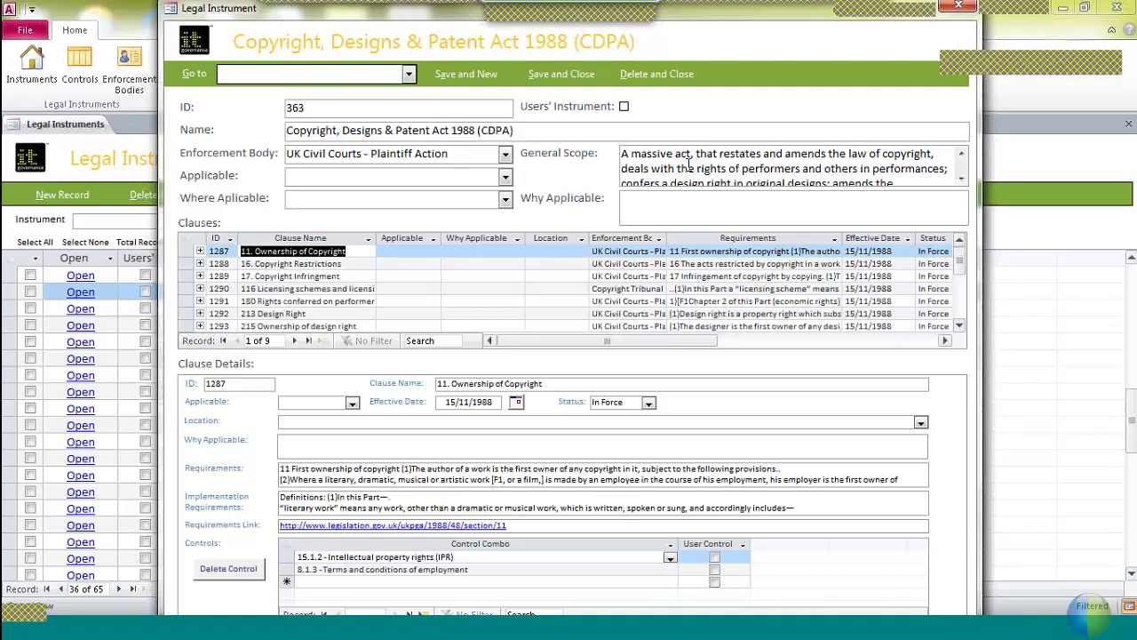
{"action": "left_click", "coordinate": [961, 178]}
{"action": "left_click", "coordinate": [960, 179]}
{"action": "left_click", "coordinate": [960, 179]}
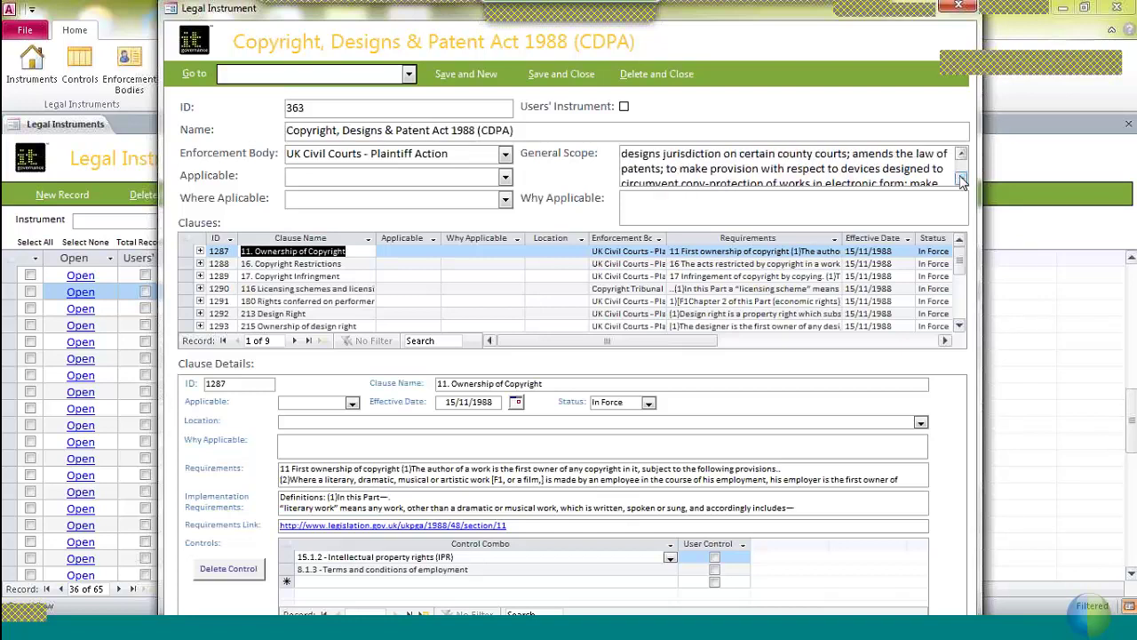
{"action": "left_click", "coordinate": [960, 177]}
{"action": "left_click", "coordinate": [961, 177]}
{"action": "left_click", "coordinate": [961, 178]}
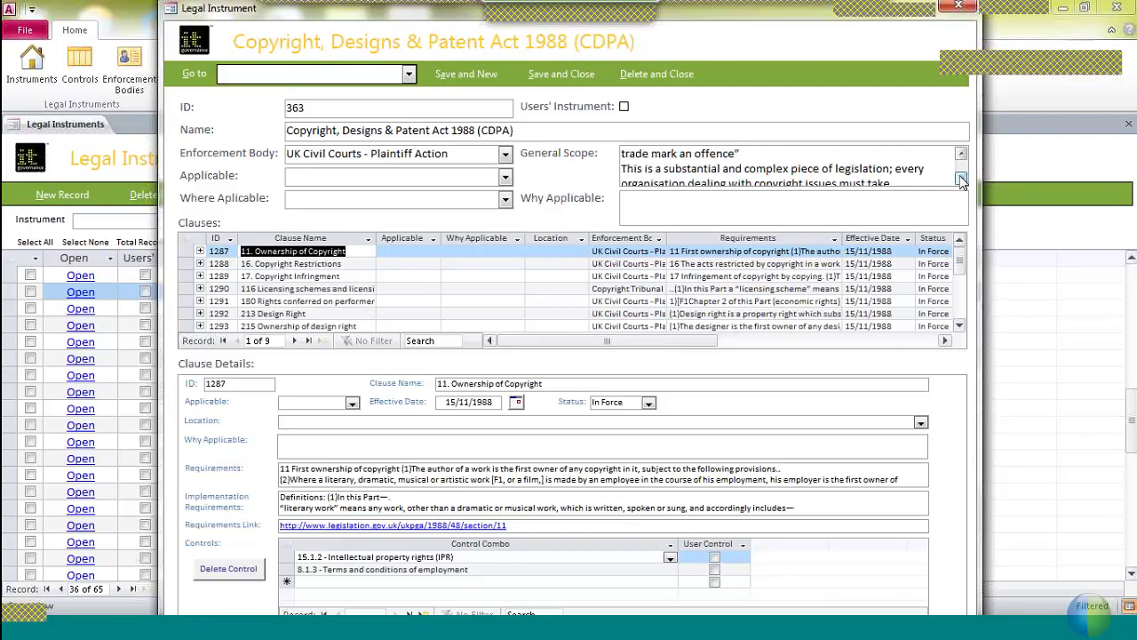
{"action": "left_click", "coordinate": [960, 178]}
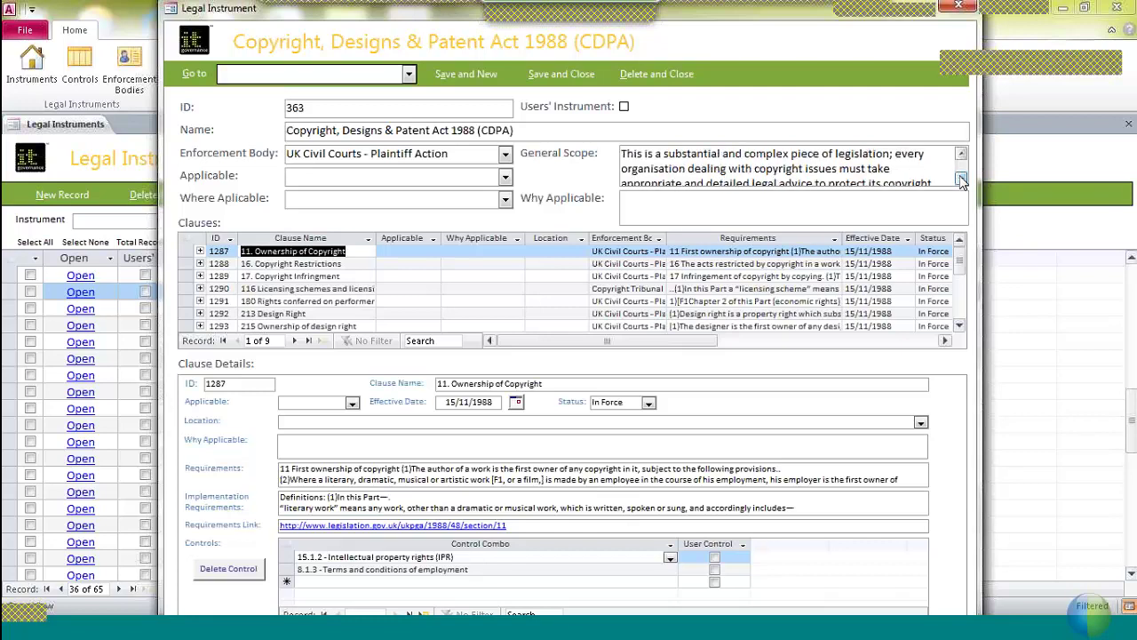
{"action": "left_click", "coordinate": [961, 178]}
{"action": "left_click", "coordinate": [960, 179]}
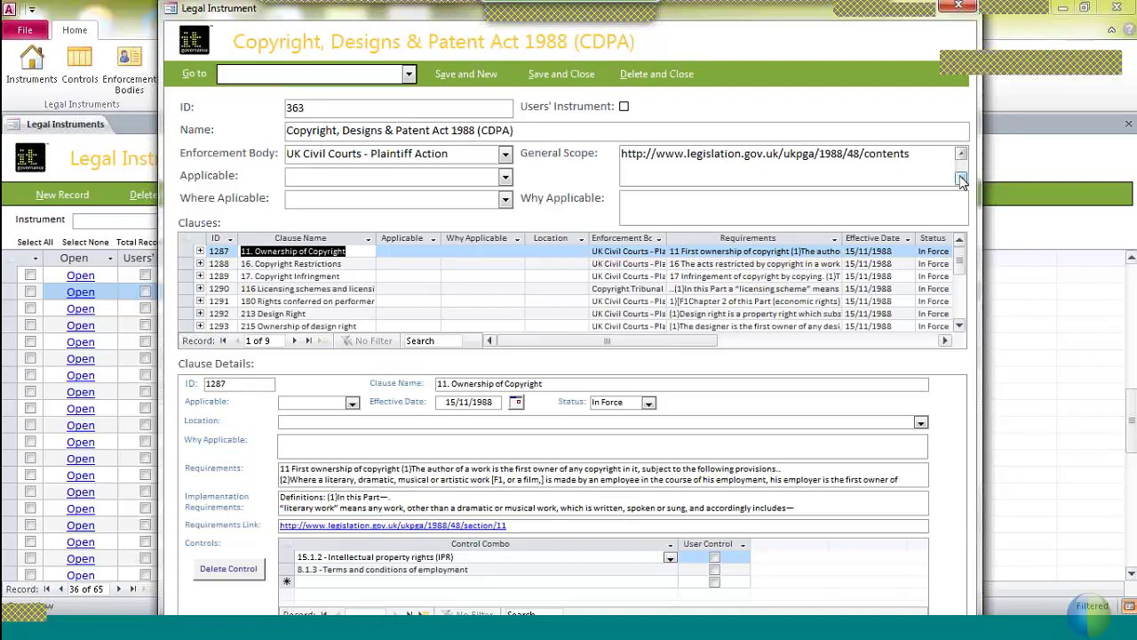
{"action": "left_click", "coordinate": [657, 202]}
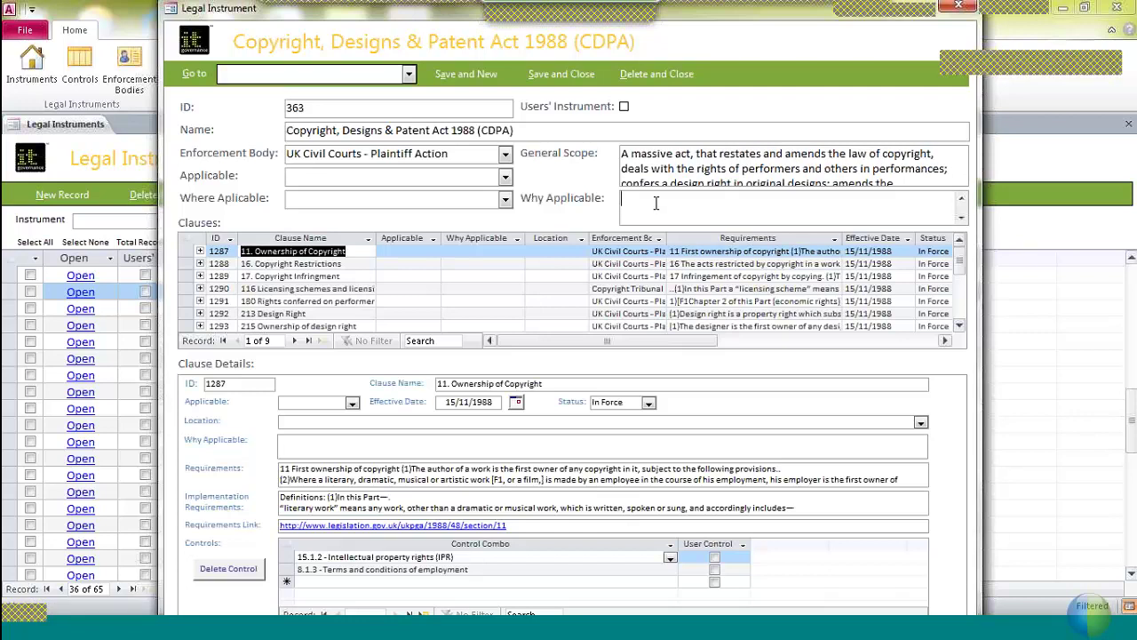
Set the CDPA to Applicable Yes at Location 1, then open clause 1287's applicability choices
{"action": "left_click", "coordinate": [505, 178]}
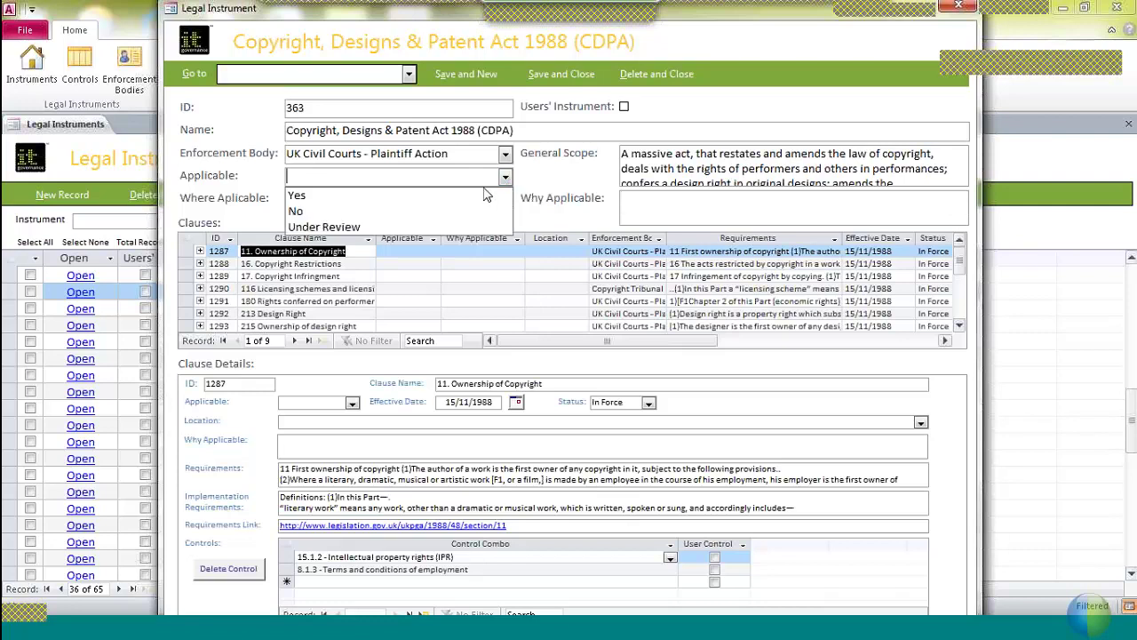
{"action": "left_click", "coordinate": [483, 195]}
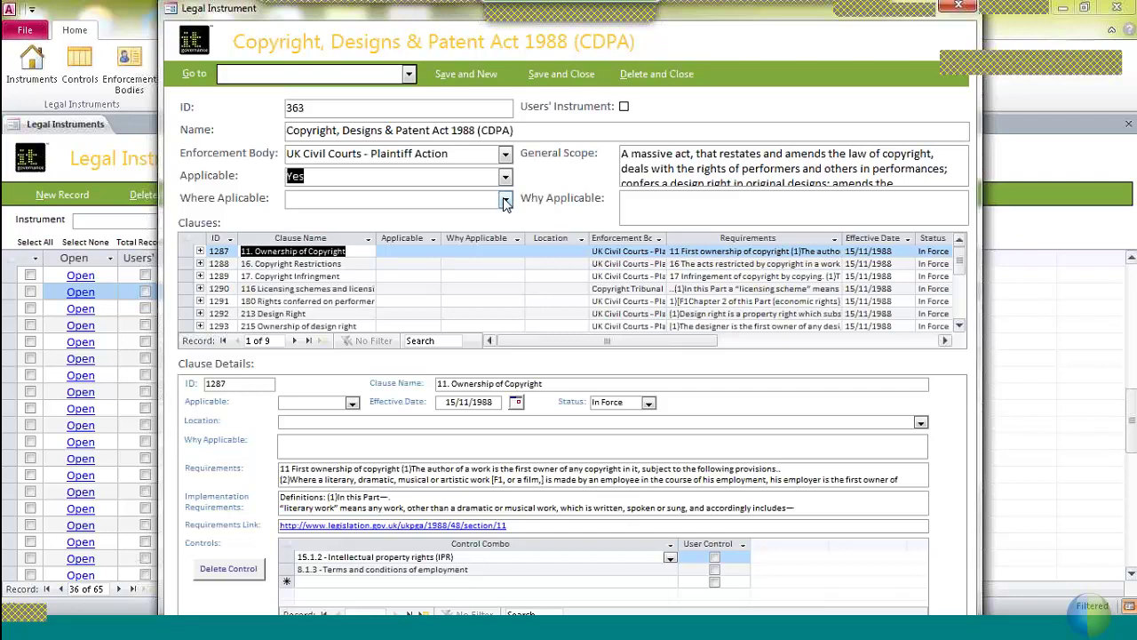
{"action": "left_click", "coordinate": [505, 201]}
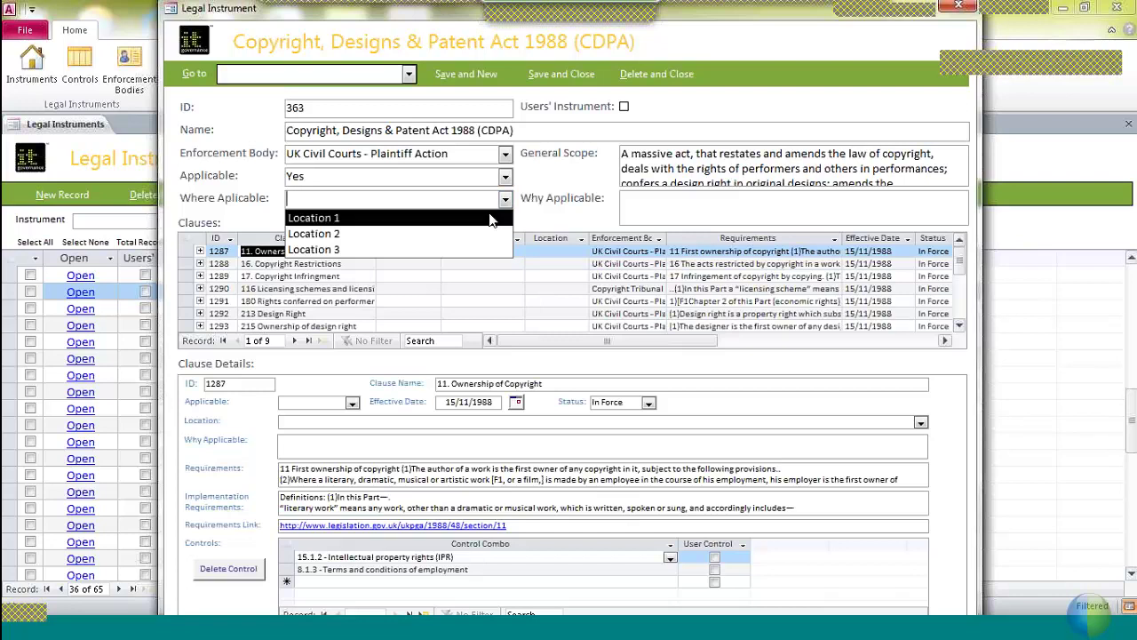
{"action": "left_click", "coordinate": [494, 217]}
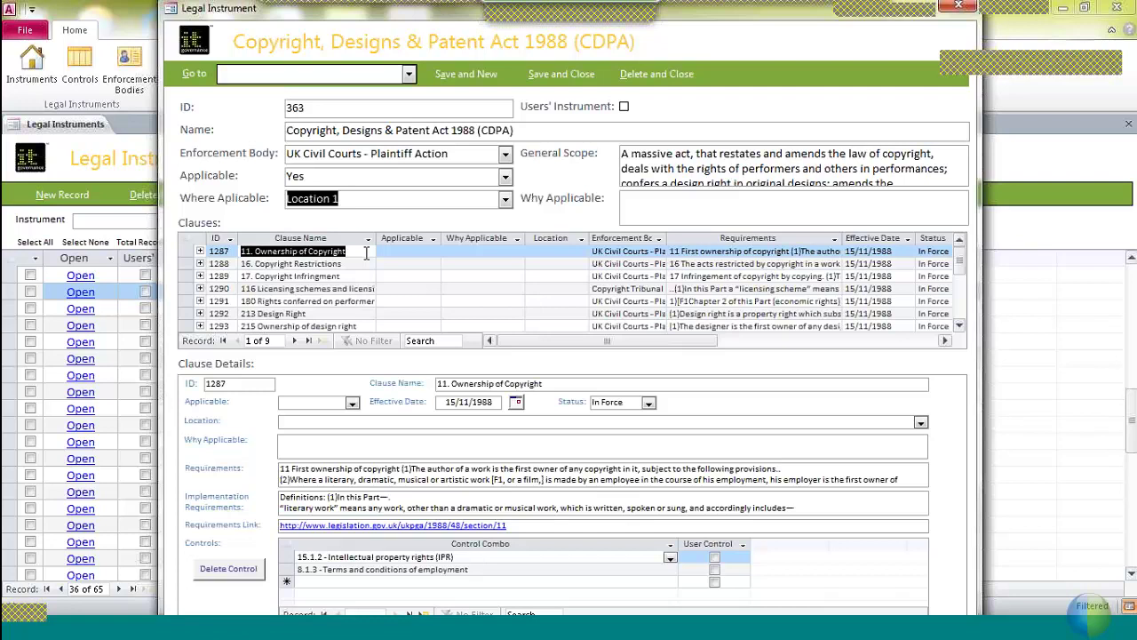
{"action": "left_click", "coordinate": [425, 252]}
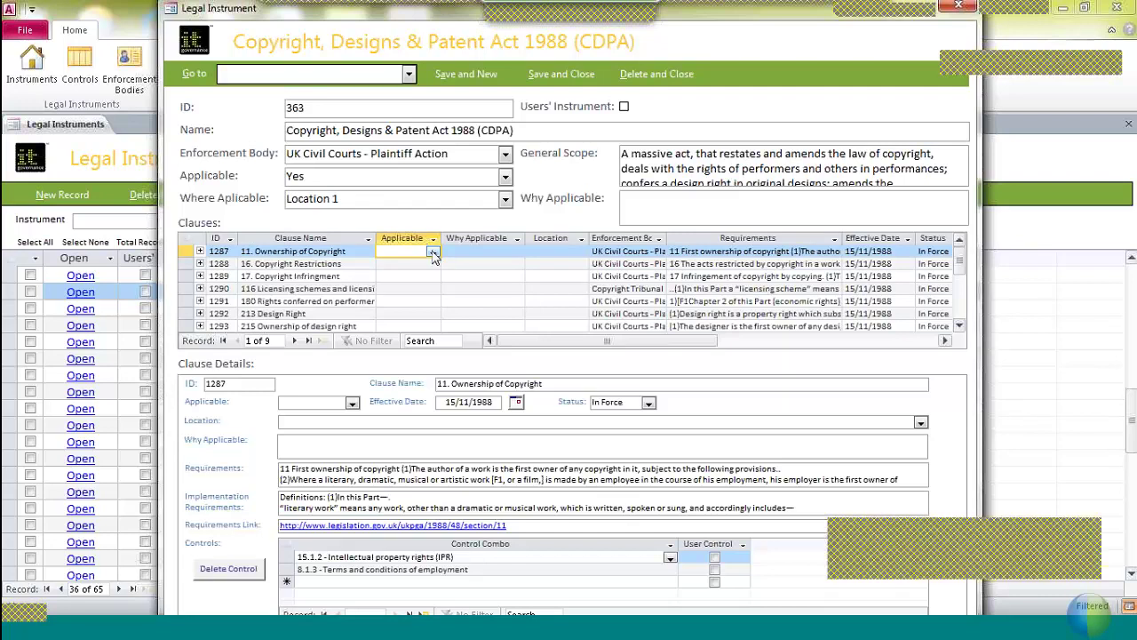
{"action": "left_click", "coordinate": [433, 254]}
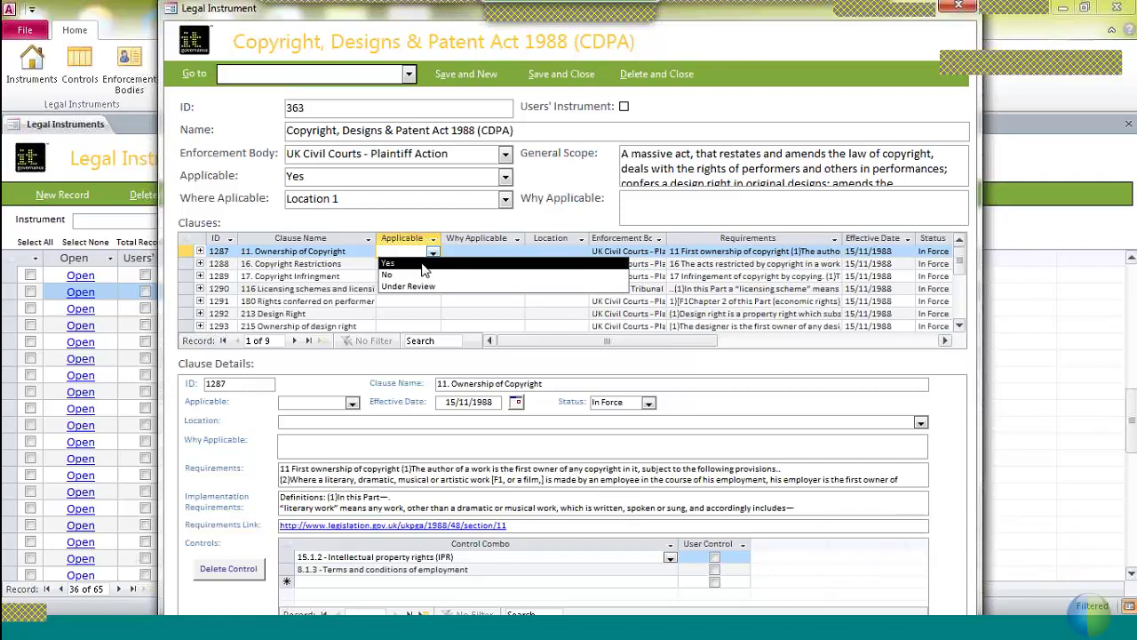
{"action": "left_click", "coordinate": [476, 255]}
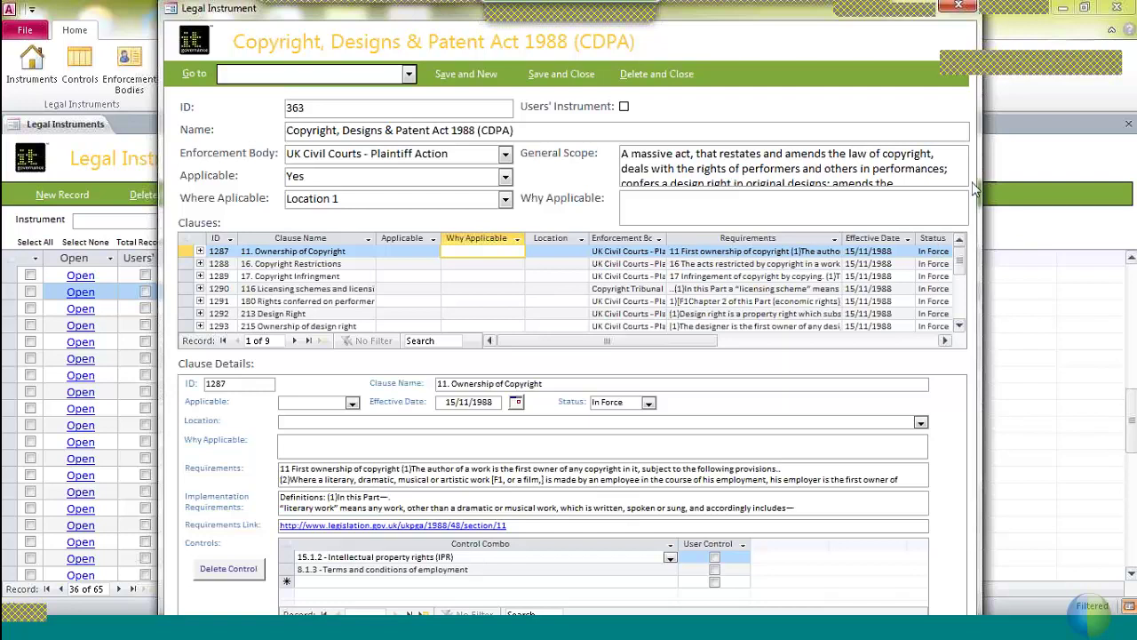
{"action": "left_click", "coordinate": [581, 251]}
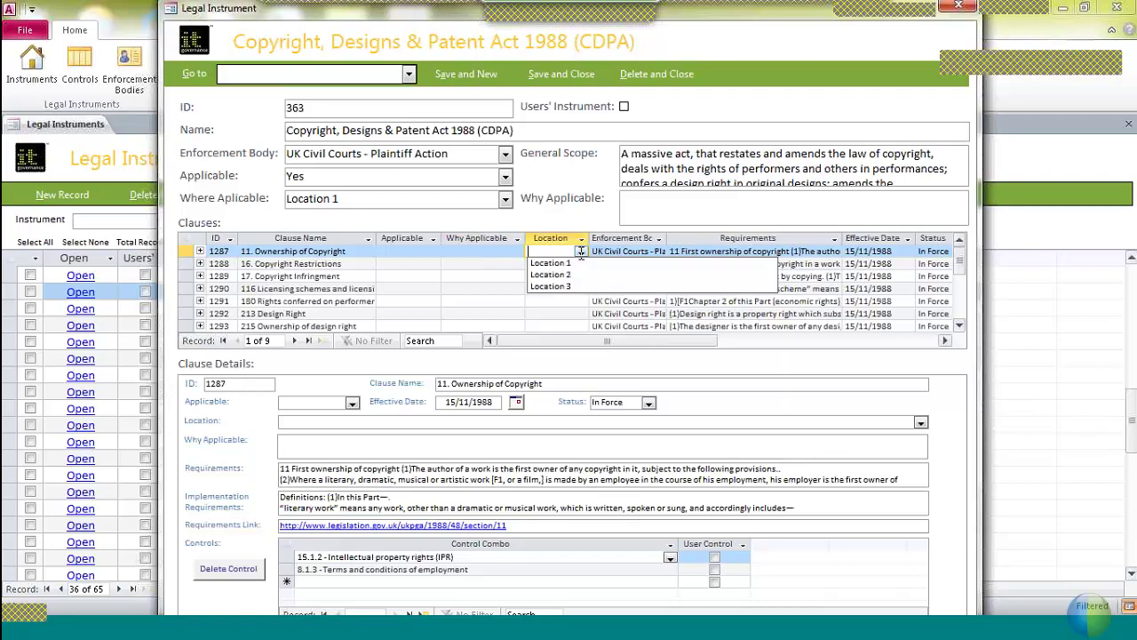
{"action": "left_click", "coordinate": [512, 253]}
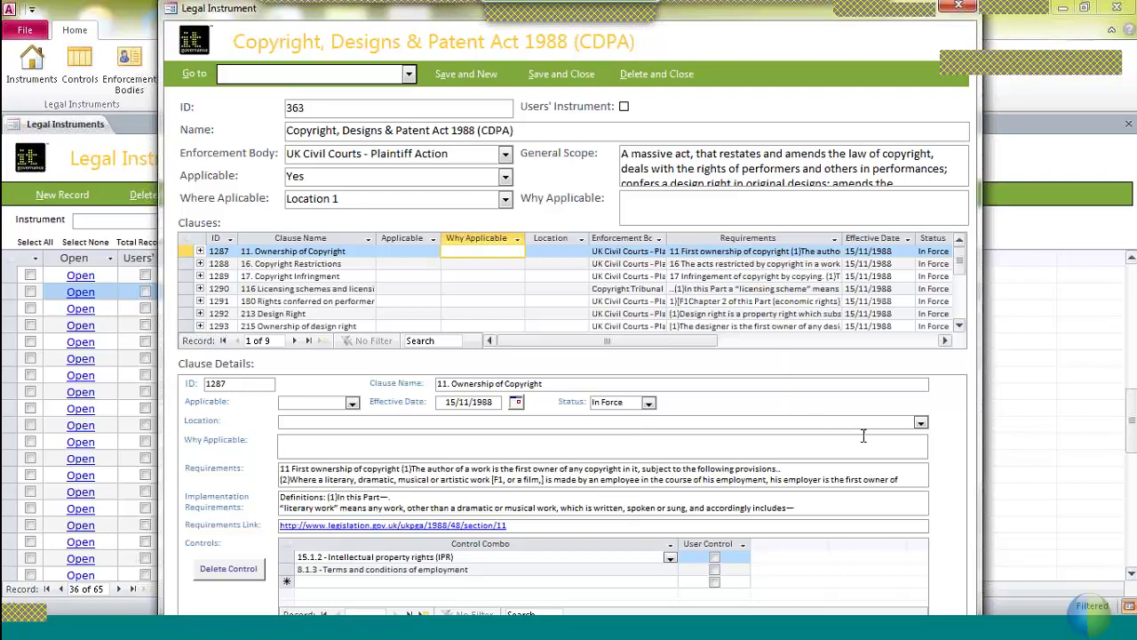
Check the clause's Location and Applicable choices and read through its Requirements text
{"action": "left_click", "coordinate": [920, 424]}
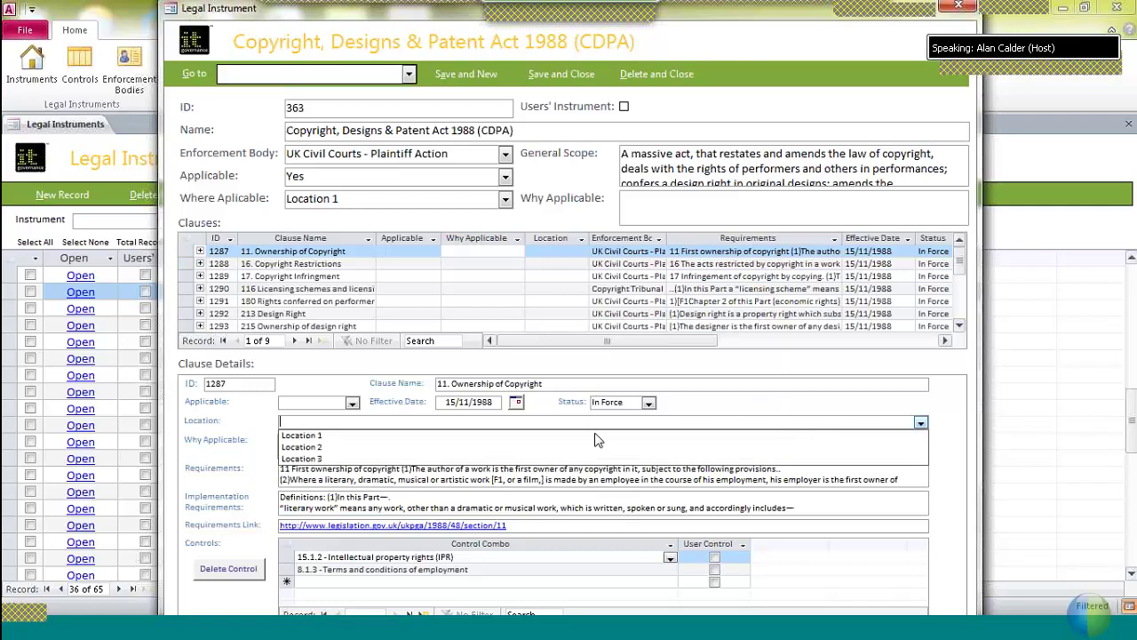
{"action": "left_click", "coordinate": [352, 402]}
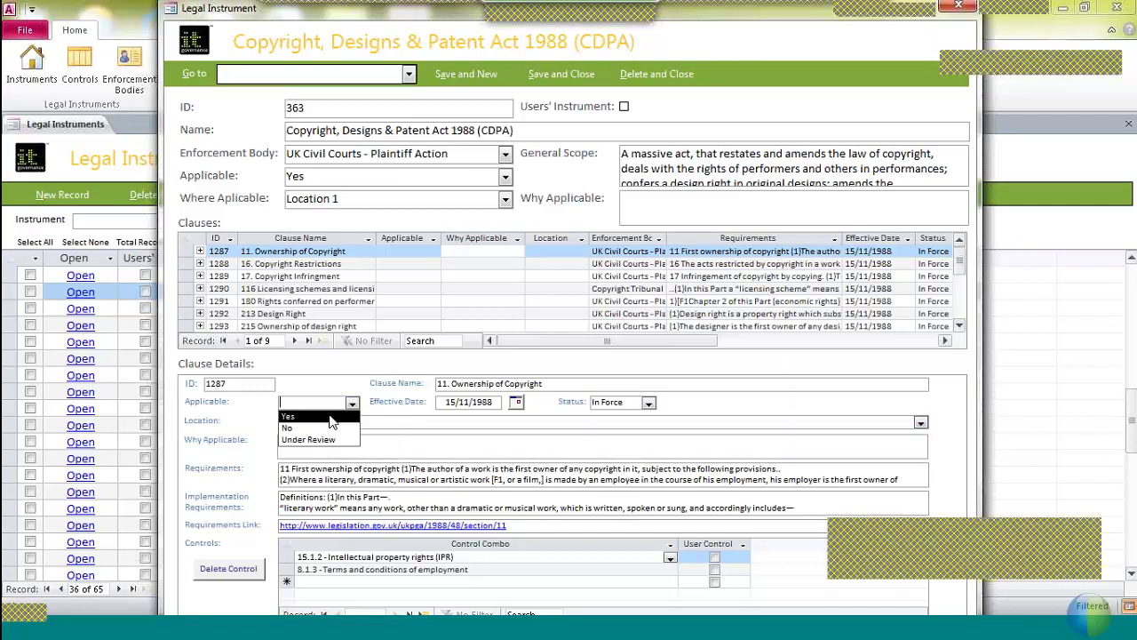
{"action": "left_click", "coordinate": [311, 468]}
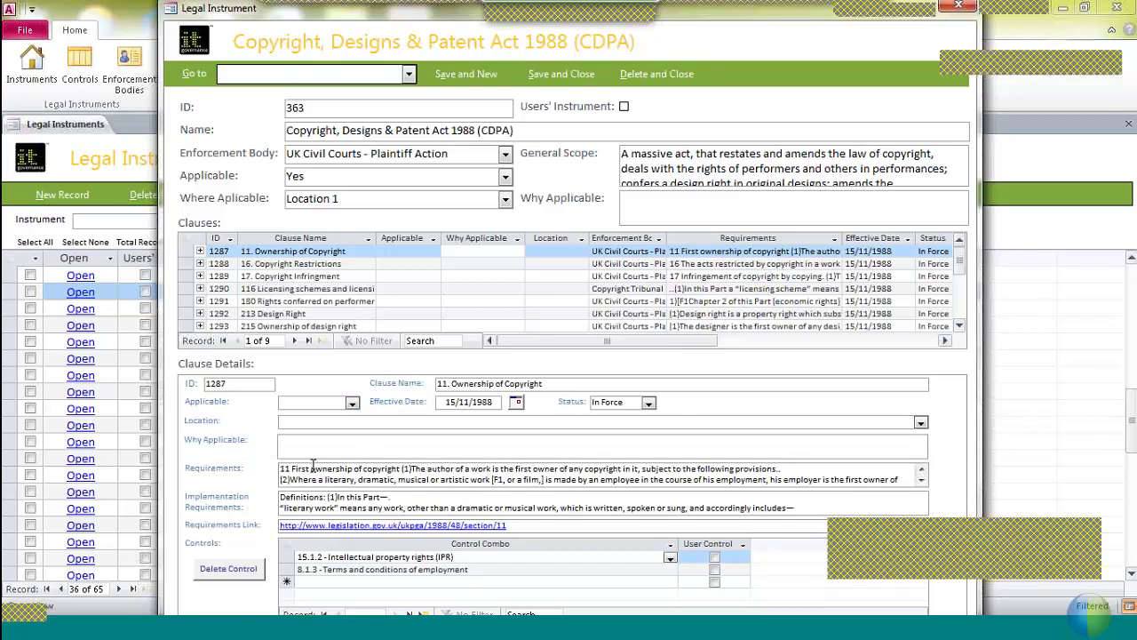
{"action": "left_click", "coordinate": [920, 480]}
{"action": "left_click", "coordinate": [921, 480]}
{"action": "left_click", "coordinate": [920, 471]}
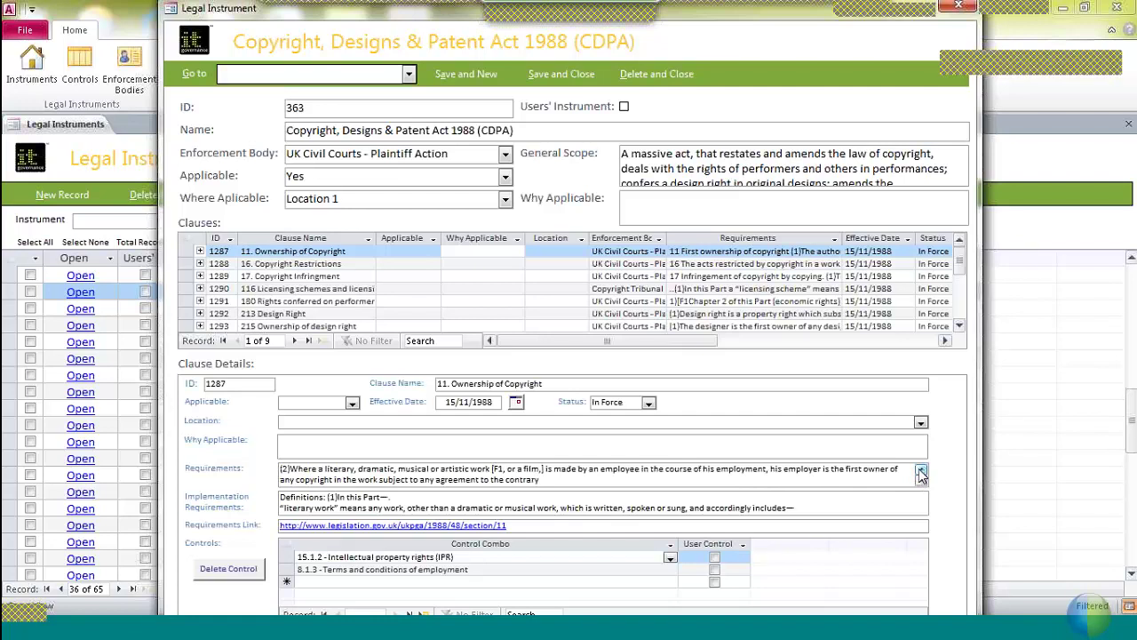
Scroll the Implementation Requirements down to the closing IPO copyright guidance link
{"action": "left_click", "coordinate": [730, 510]}
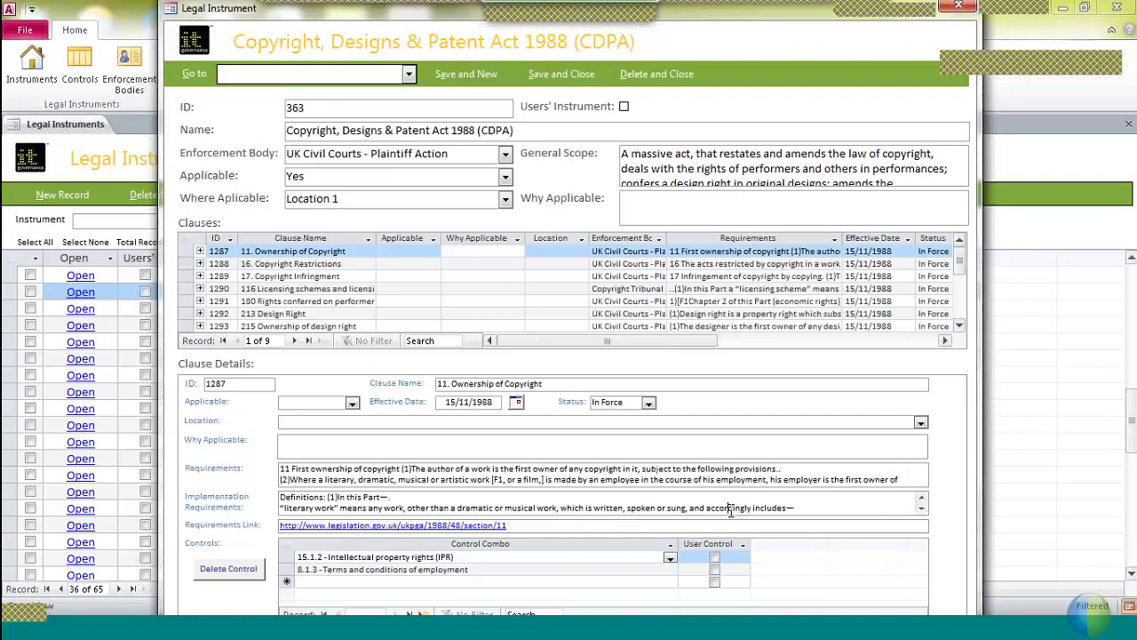
{"action": "scroll", "coordinate": [730, 510], "scroll_direction": "down", "scroll_amount": 5}
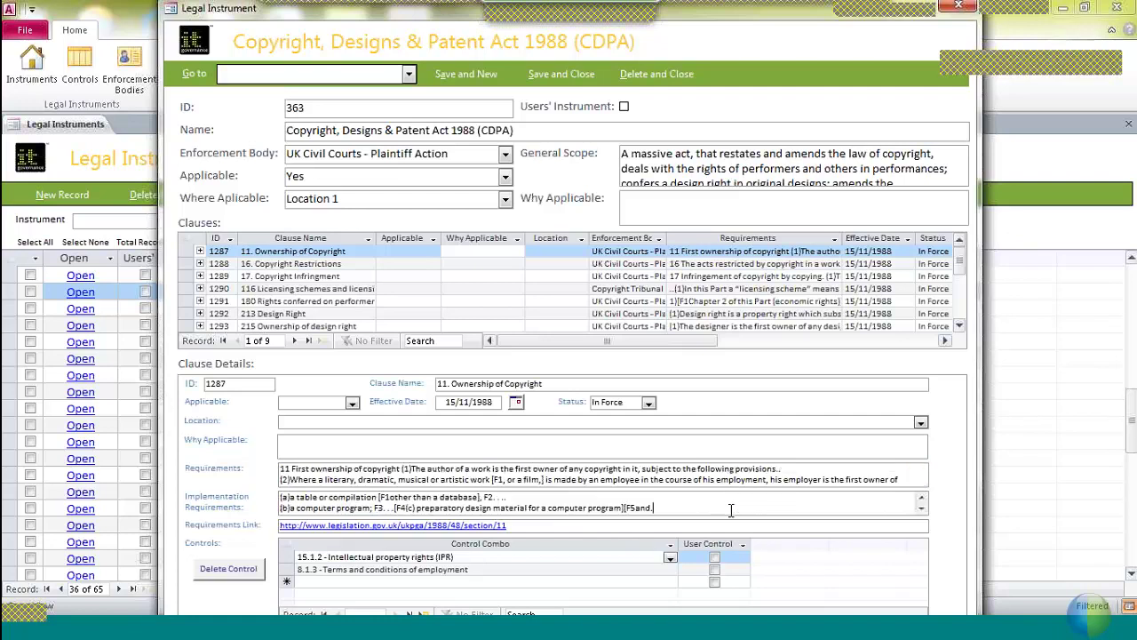
{"action": "scroll", "coordinate": [731, 510], "scroll_direction": "down", "scroll_amount": 5}
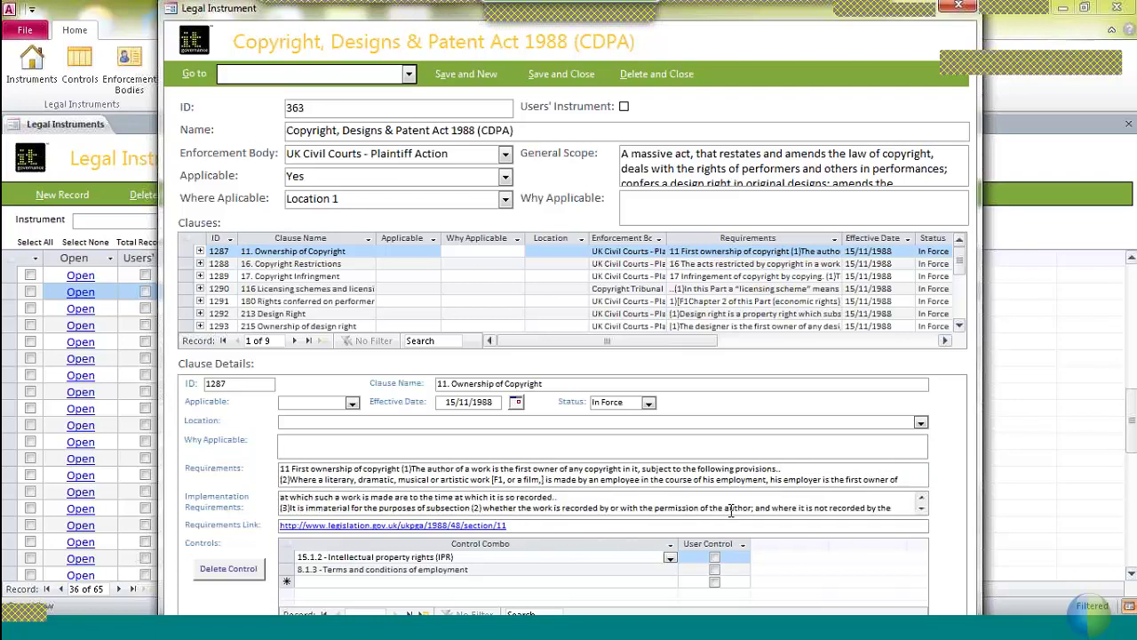
{"action": "scroll", "coordinate": [730, 512], "scroll_direction": "down", "scroll_amount": 5}
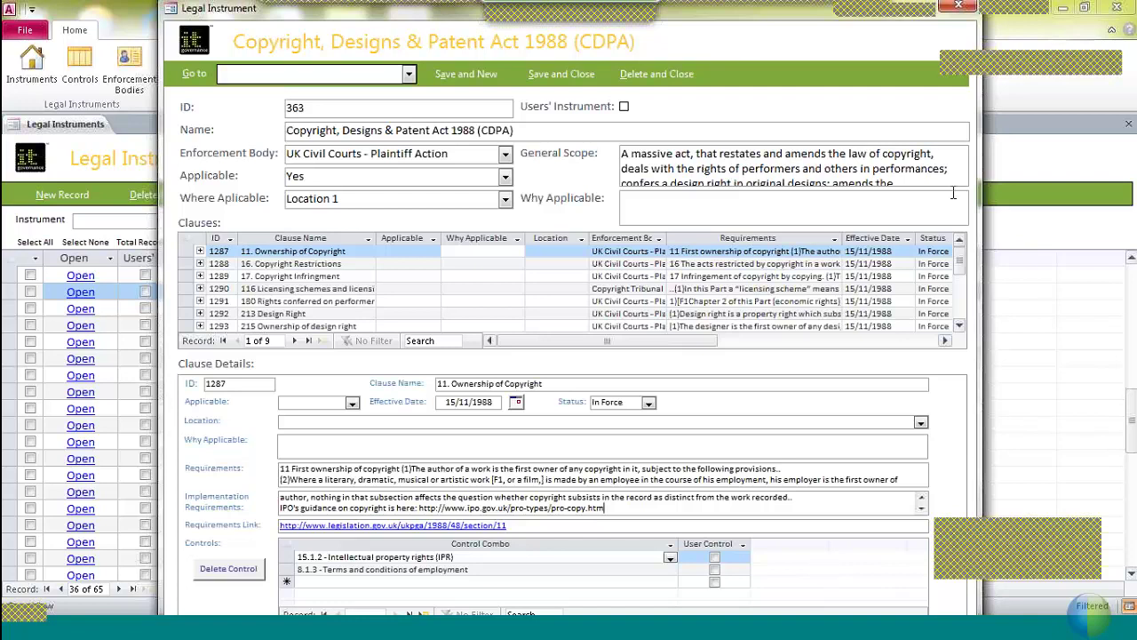
Save and close the CDPA record, dismissing the Windows colour-scheme prompt
{"action": "left_click", "coordinate": [562, 75]}
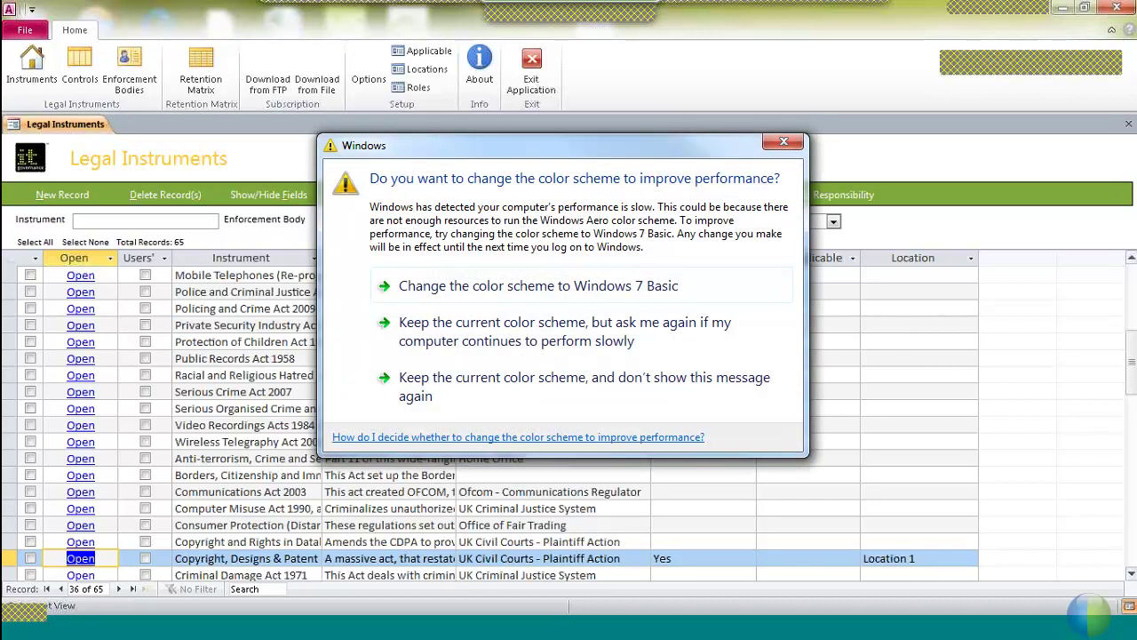
{"action": "left_click", "coordinate": [783, 141]}
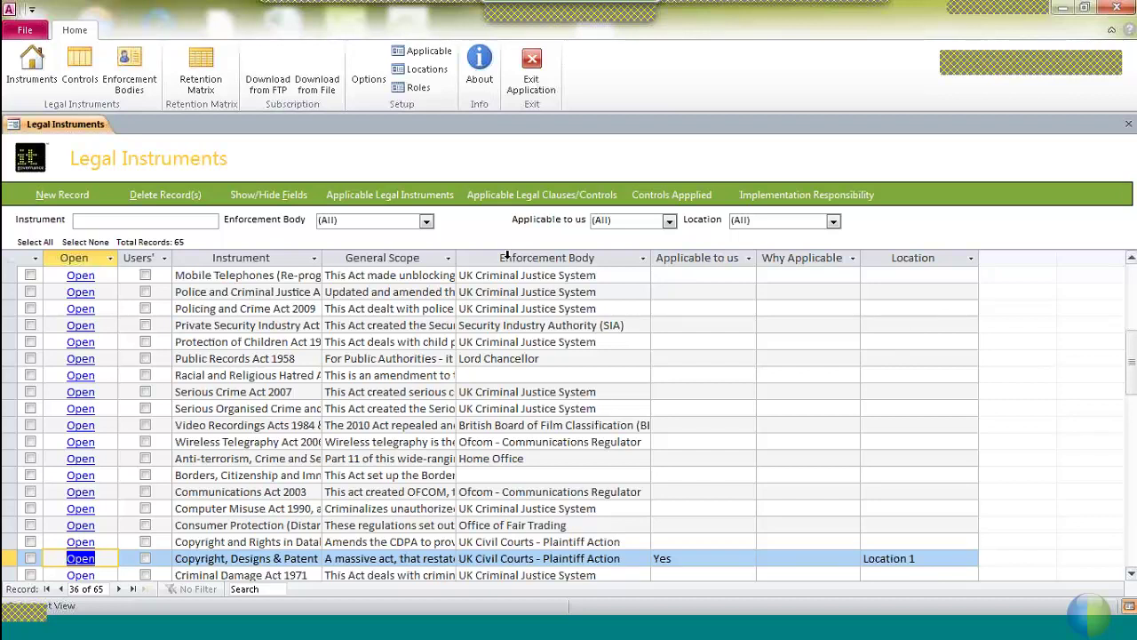
{"action": "left_click", "coordinate": [363, 198]}
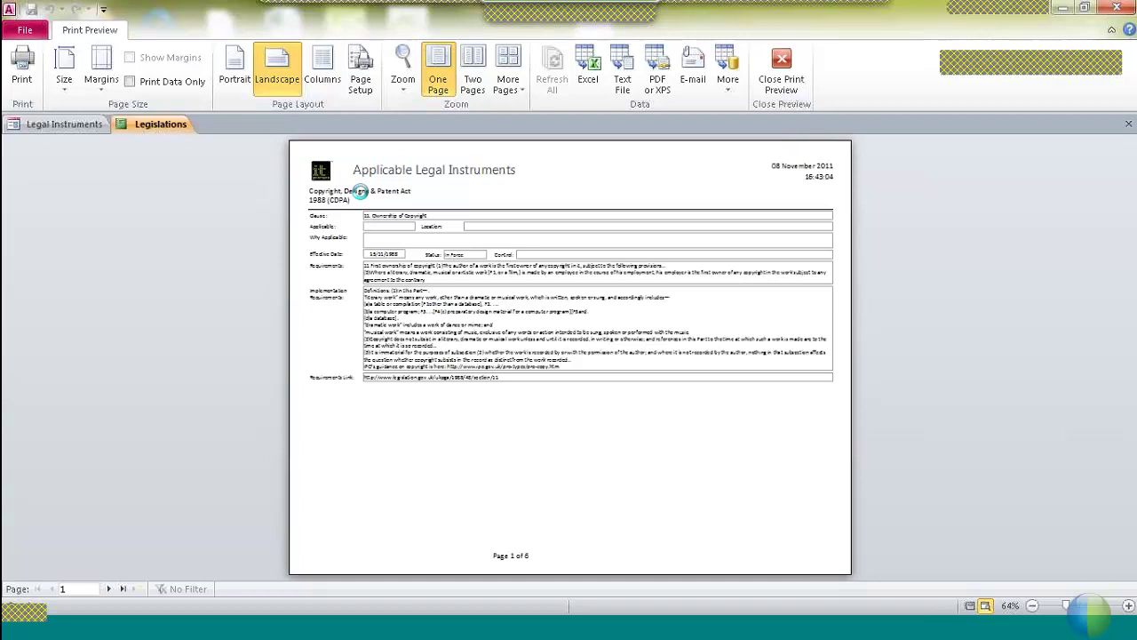
{"action": "left_click", "coordinate": [776, 75]}
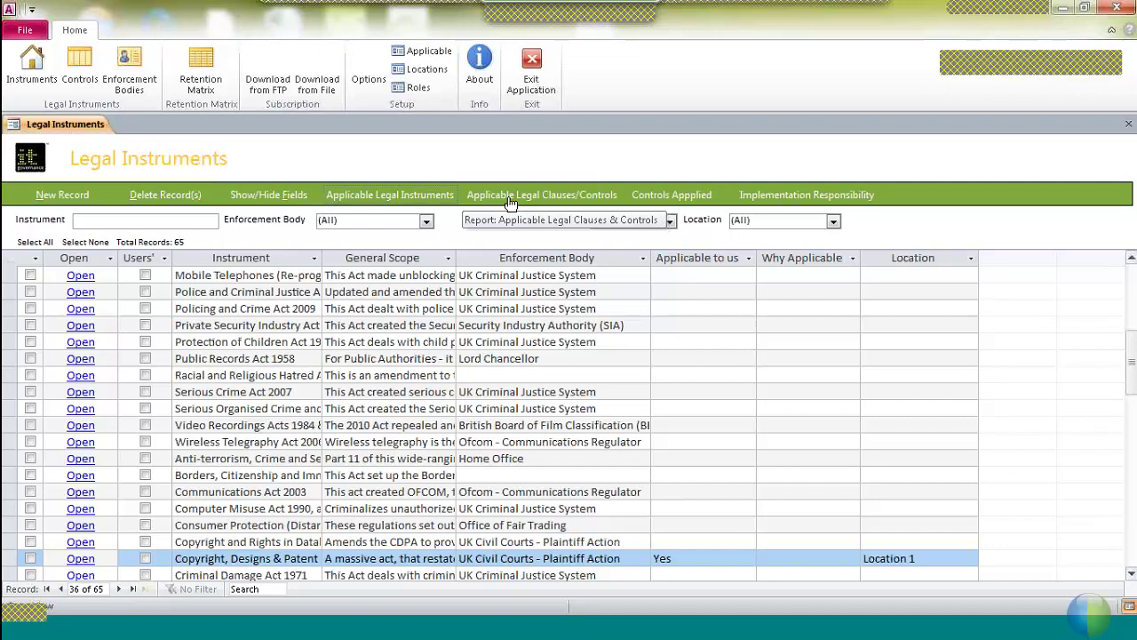
{"action": "left_click", "coordinate": [664, 195]}
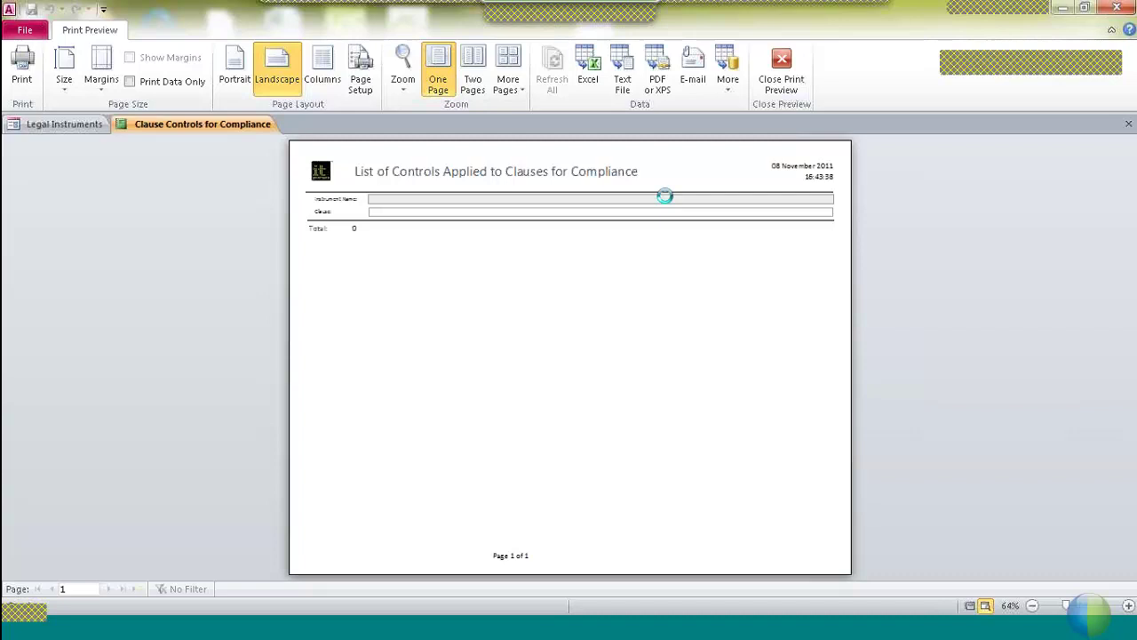
{"action": "left_click", "coordinate": [780, 79]}
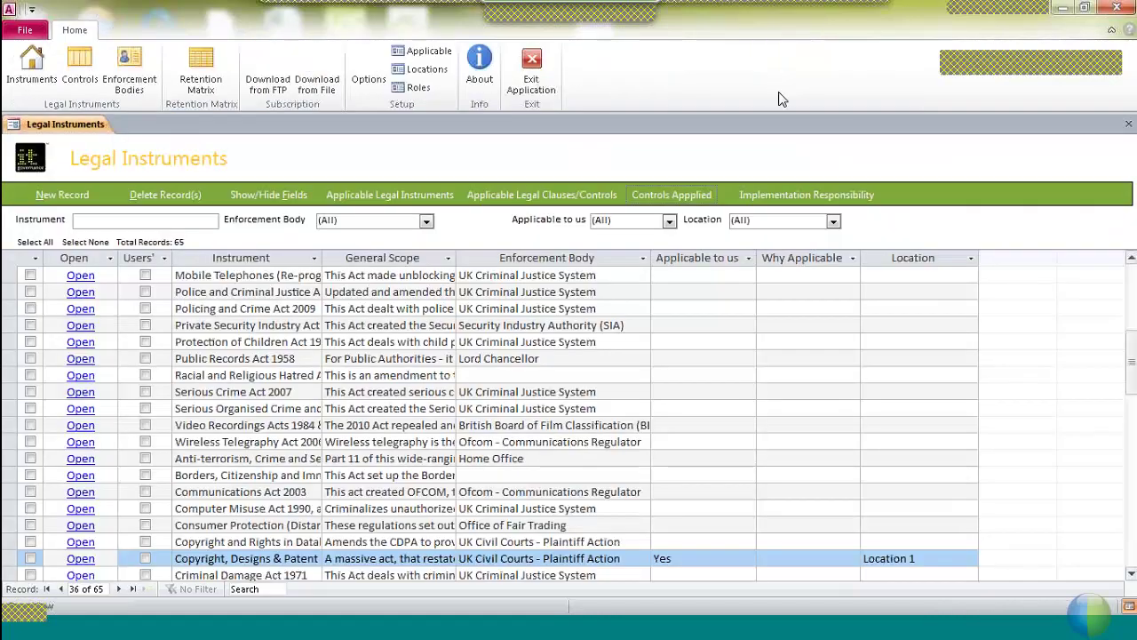
{"action": "left_click", "coordinate": [780, 196]}
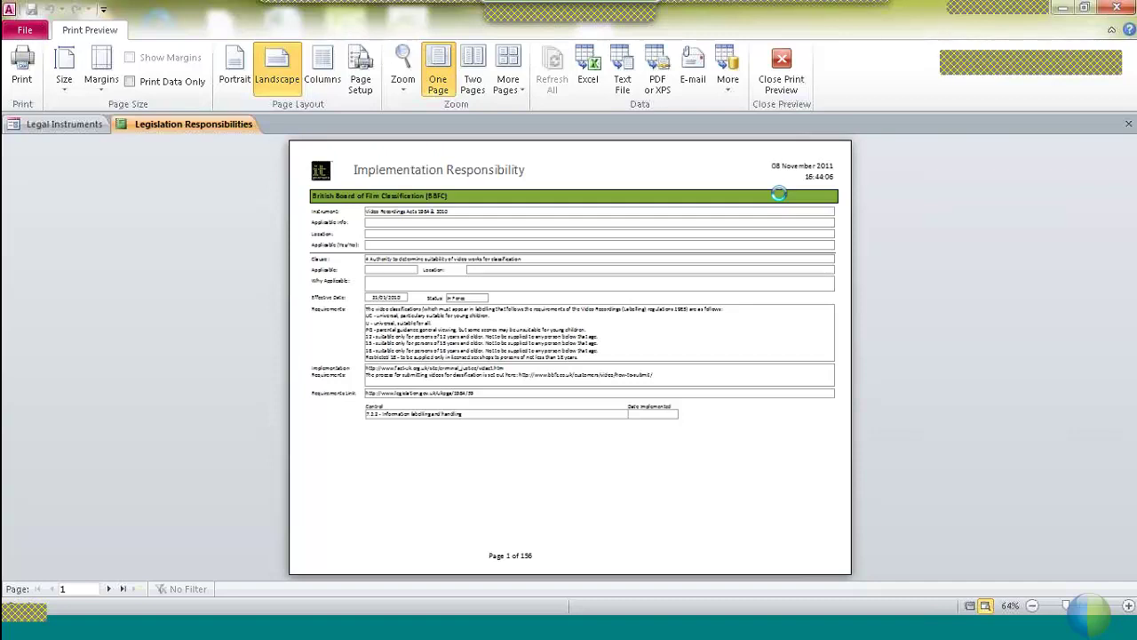
{"action": "left_click", "coordinate": [781, 82]}
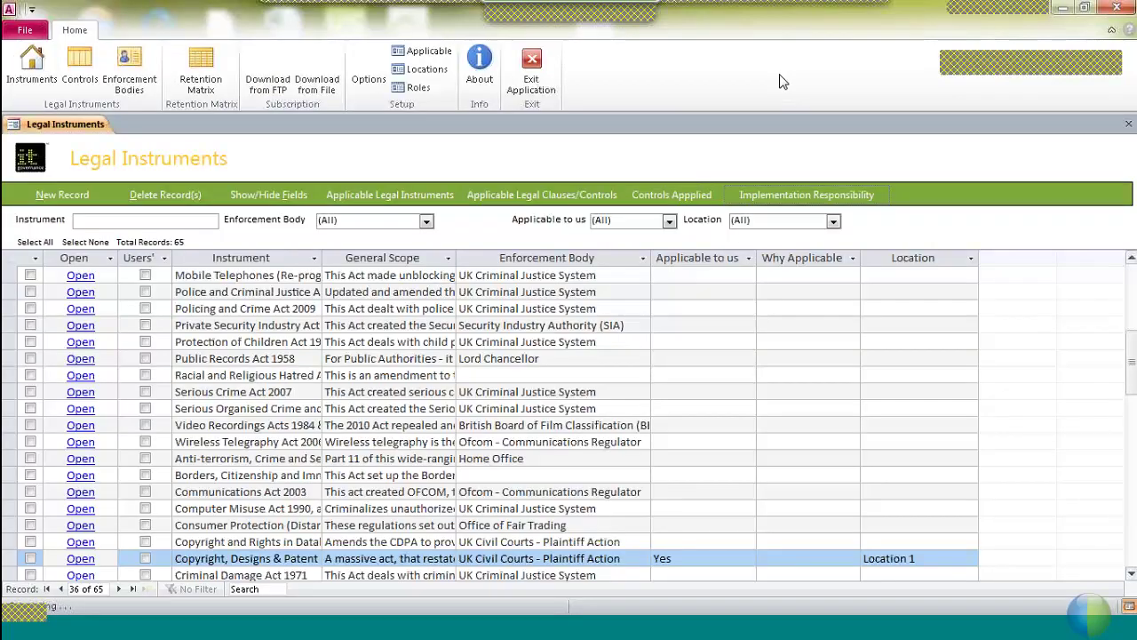